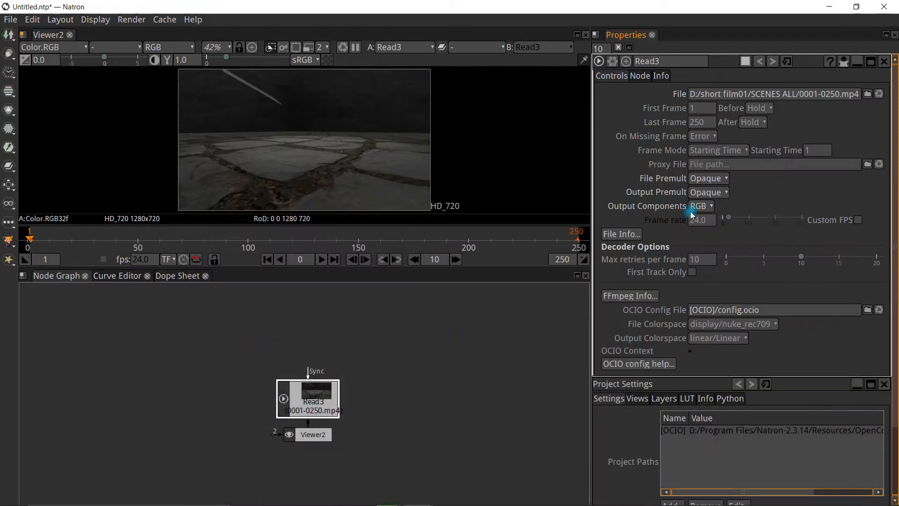
Play the source clip to review it and return to the first frame.
{"action": "left_click", "coordinate": [322, 260]}
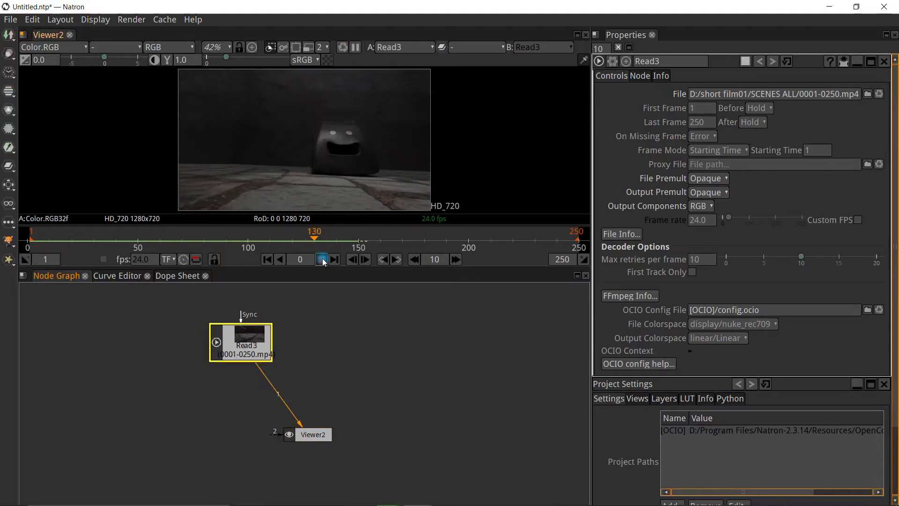
{"action": "left_click", "coordinate": [322, 260]}
{"action": "left_click", "coordinate": [267, 260]}
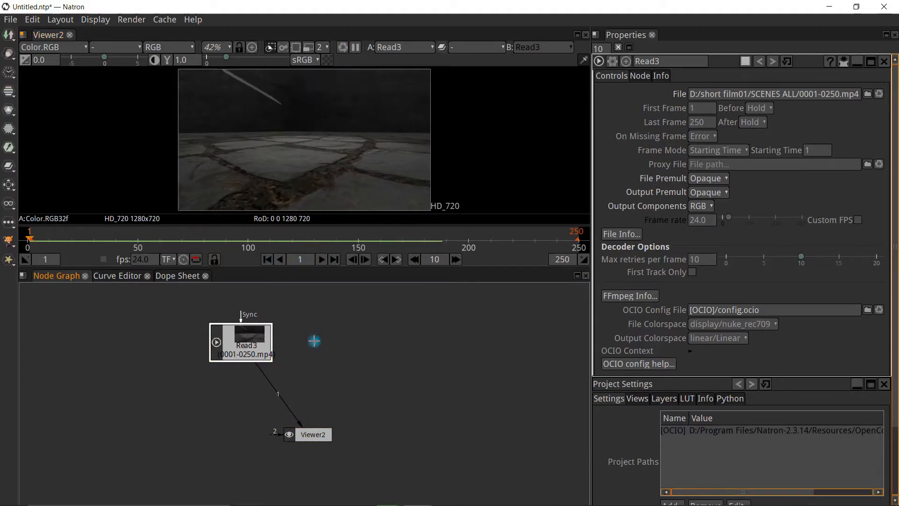
Insert a Plasma node between the Read3 and Viewer2 nodes, spacing the nodes apart in the graph.
{"action": "left_click_drag", "start_coordinate": [269, 334], "coordinate": [219, 315]}
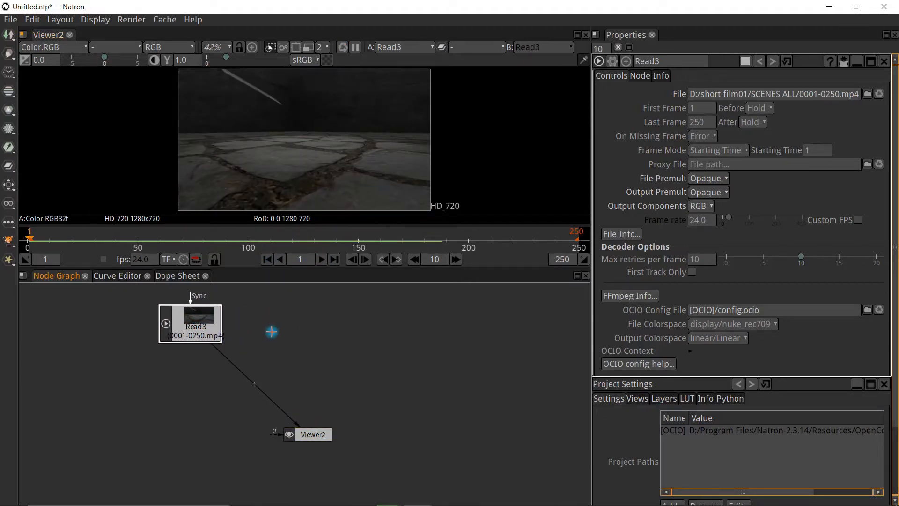
{"action": "key", "text": "Tab"}
{"action": "type", "text": "pla"}
{"action": "left_click", "coordinate": [286, 328]}
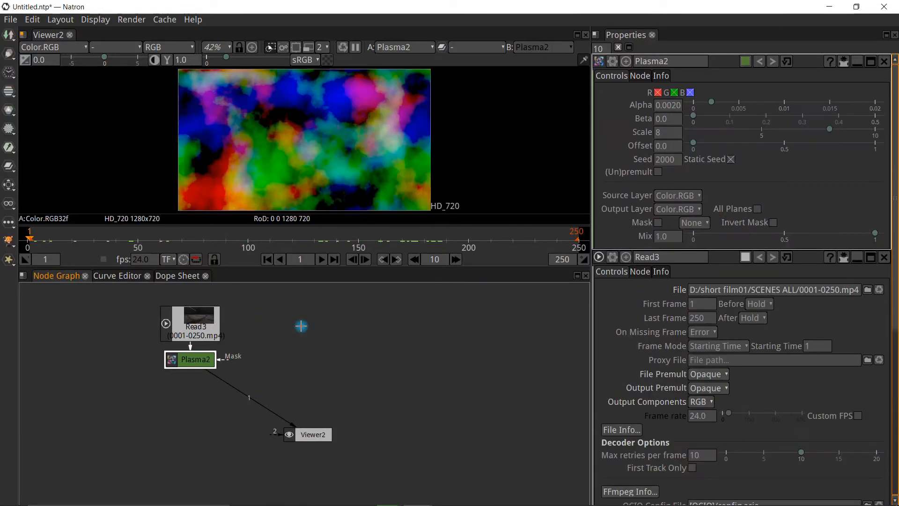
{"action": "left_click_drag", "start_coordinate": [193, 370], "coordinate": [234, 383]}
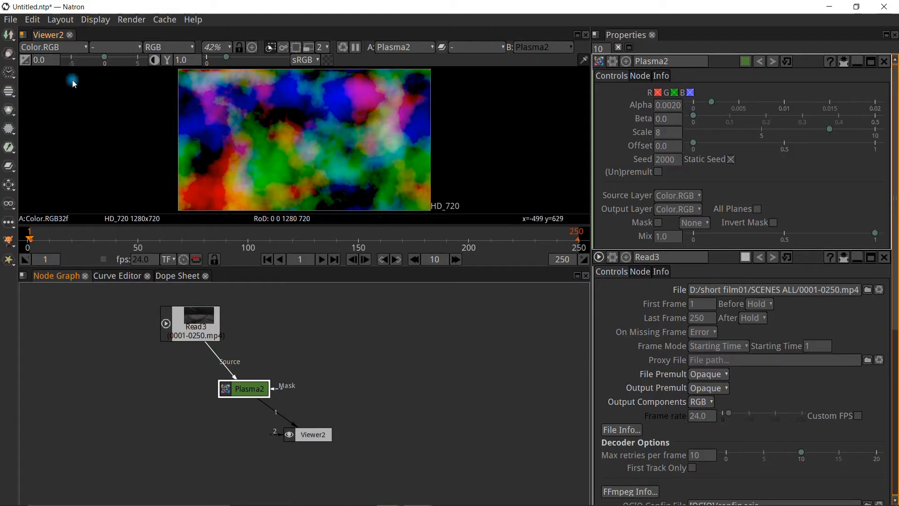
{"action": "left_click", "coordinate": [9, 54]}
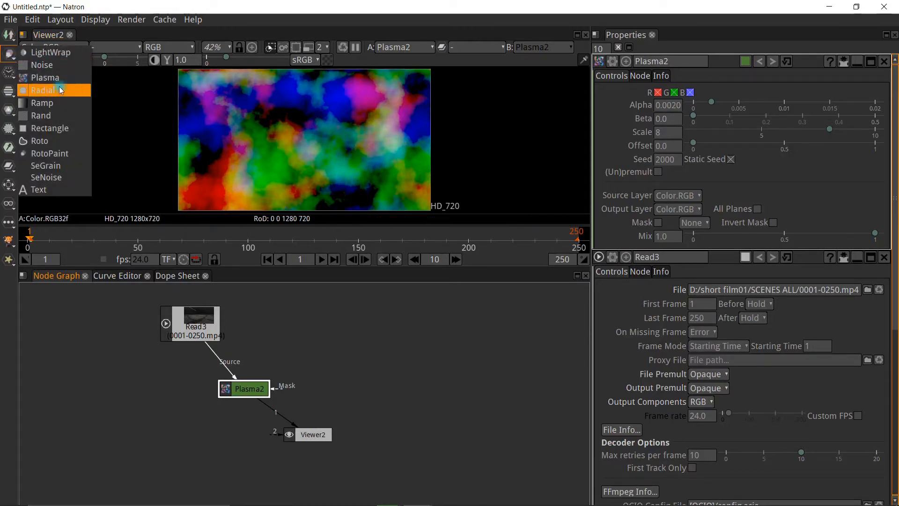
{"action": "left_click", "coordinate": [71, 308]}
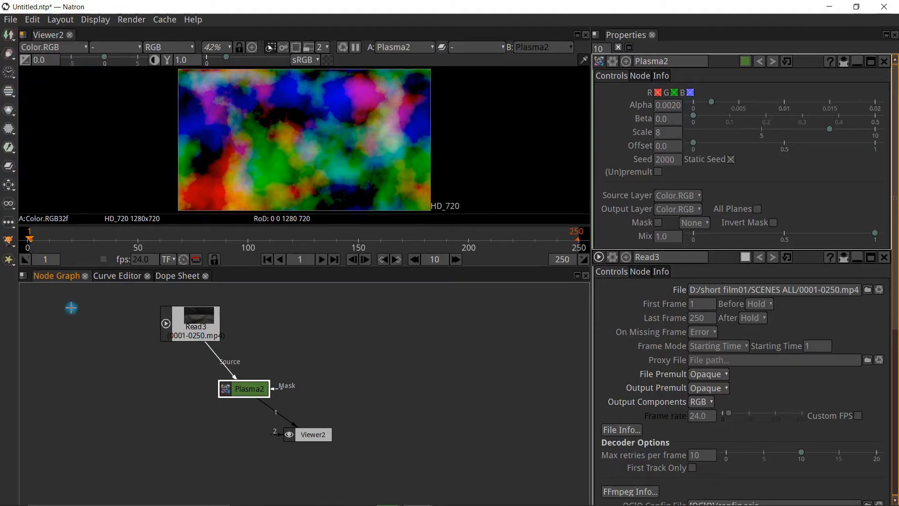
{"action": "left_click_drag", "start_coordinate": [250, 390], "coordinate": [264, 381]}
Close the Plasma2 and Read3 node properties and reopen only the Plasma2 properties.
{"action": "left_click", "coordinate": [662, 174]}
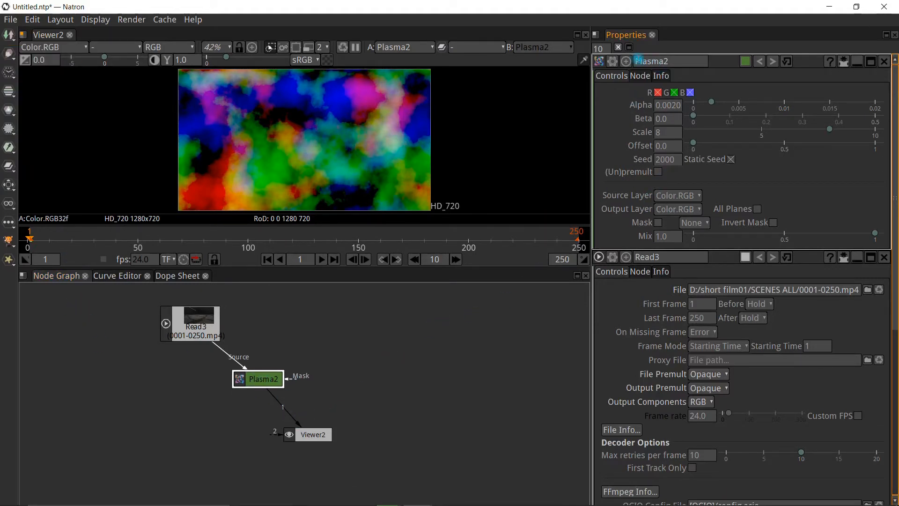
{"action": "left_click", "coordinate": [679, 62]}
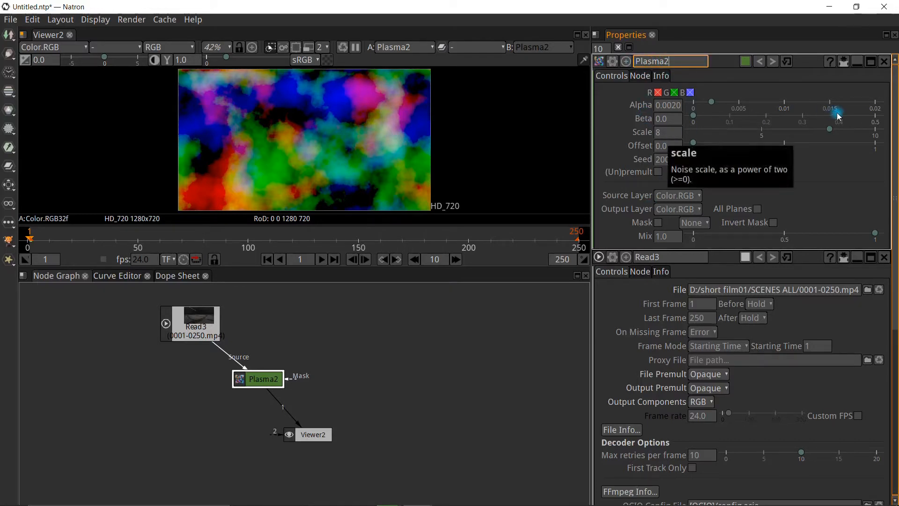
{"action": "left_click", "coordinate": [884, 61]}
{"action": "left_click", "coordinate": [885, 61]}
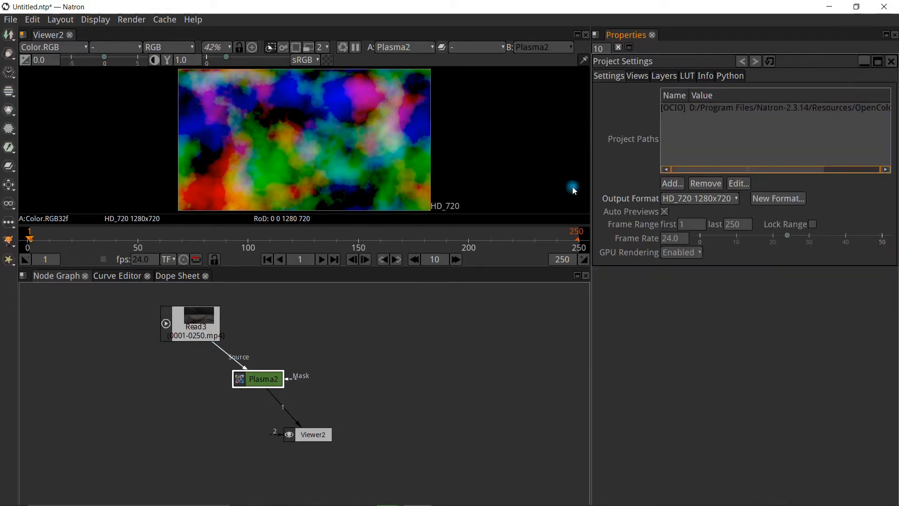
{"action": "double_click", "coordinate": [272, 380]}
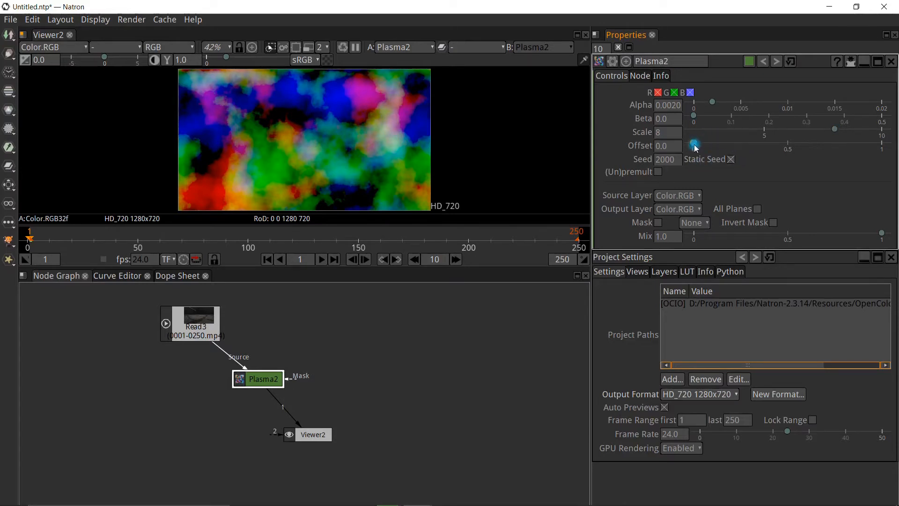
Set the Plasma2 node's Scale to 3 and its Alpha to about 0.0052.
{"action": "mouse_move", "coordinate": [696, 148]}
{"action": "left_mouse_down"}
{"action": "mouse_move", "coordinate": [717, 143]}
{"action": "mouse_move", "coordinate": [689, 145]}
{"action": "mouse_move", "coordinate": [701, 161]}
{"action": "left_mouse_up"}
{"action": "left_click_drag", "start_coordinate": [823, 133], "coordinate": [716, 140]}
{"action": "left_click_drag", "start_coordinate": [710, 102], "coordinate": [742, 102]}
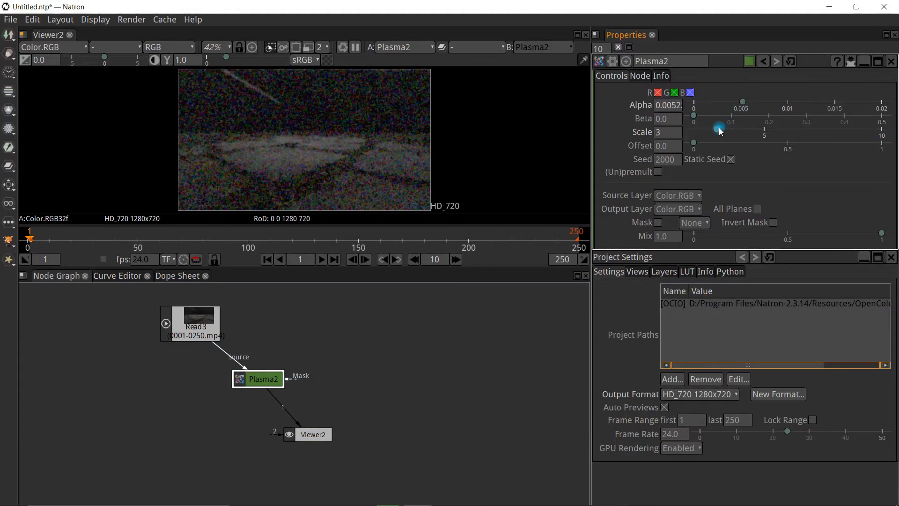
Lower the Plasma2 Scale to 2 and play back the clip to check the noise.
{"action": "left_click", "coordinate": [325, 263]}
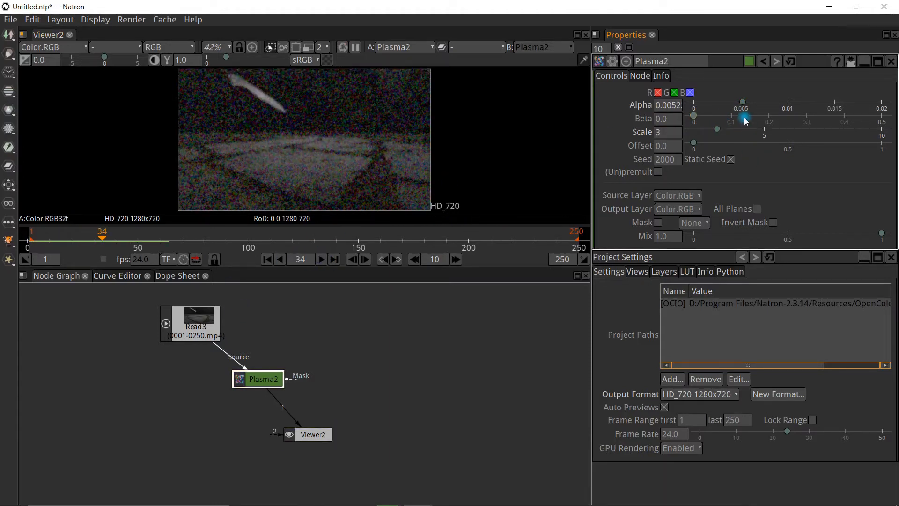
{"action": "left_click_drag", "start_coordinate": [714, 129], "coordinate": [689, 133]}
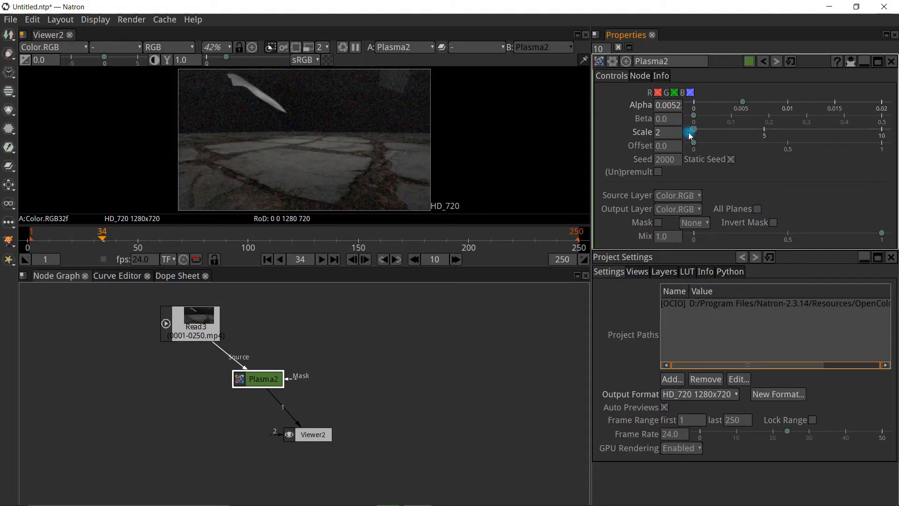
{"action": "left_click", "coordinate": [326, 259]}
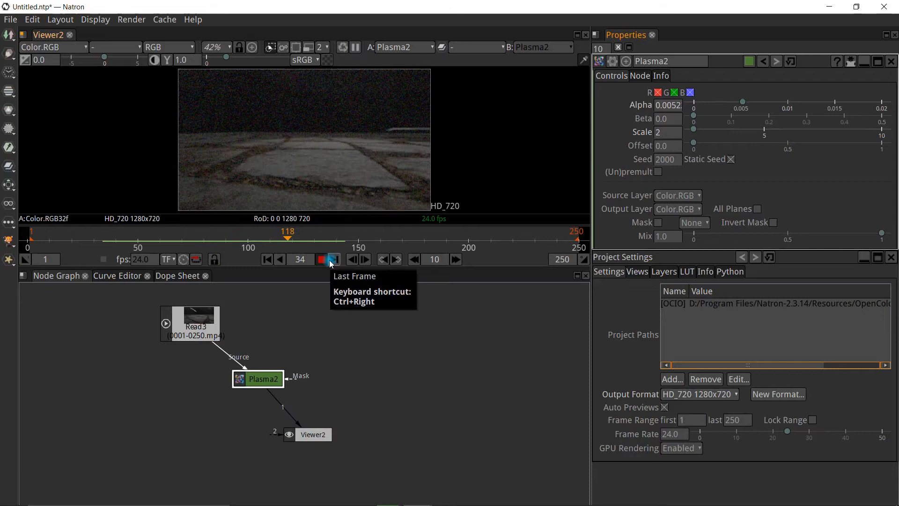
{"action": "left_click", "coordinate": [331, 260]}
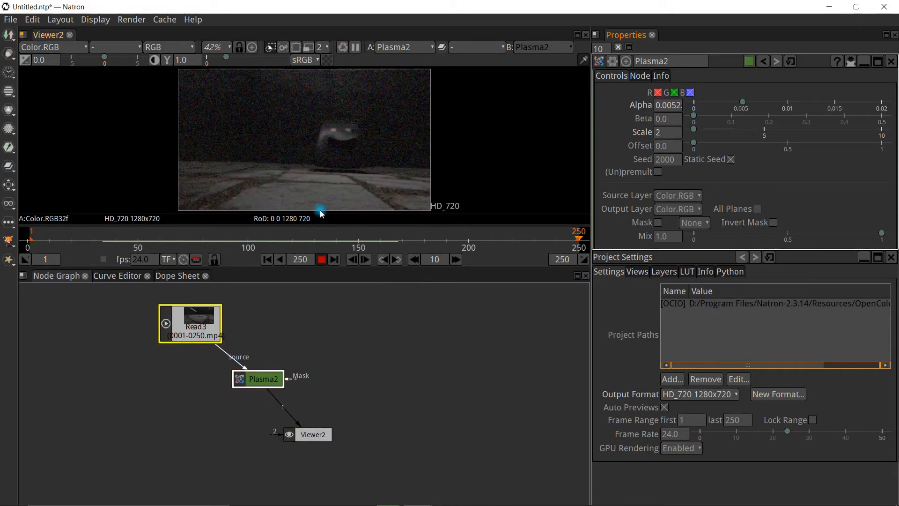
{"action": "left_click", "coordinate": [325, 260]}
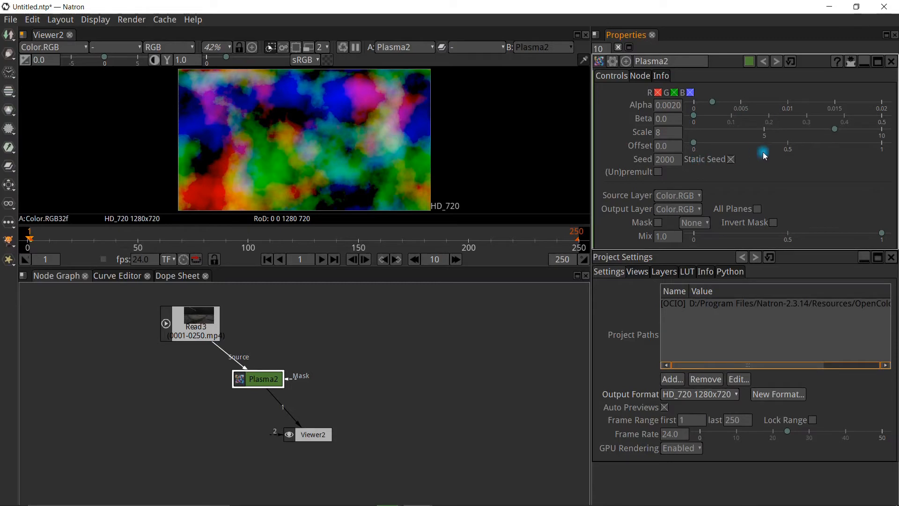
Set the Plasma2 Scale to 3 and Alpha to about 0.0052, and preview the noise on the clip.
{"action": "mouse_move", "coordinate": [694, 143]}
{"action": "left_mouse_down"}
{"action": "mouse_move", "coordinate": [685, 143]}
{"action": "mouse_move", "coordinate": [718, 145]}
{"action": "mouse_move", "coordinate": [693, 145]}
{"action": "left_mouse_up"}
{"action": "left_click_drag", "start_coordinate": [834, 129], "coordinate": [722, 133]}
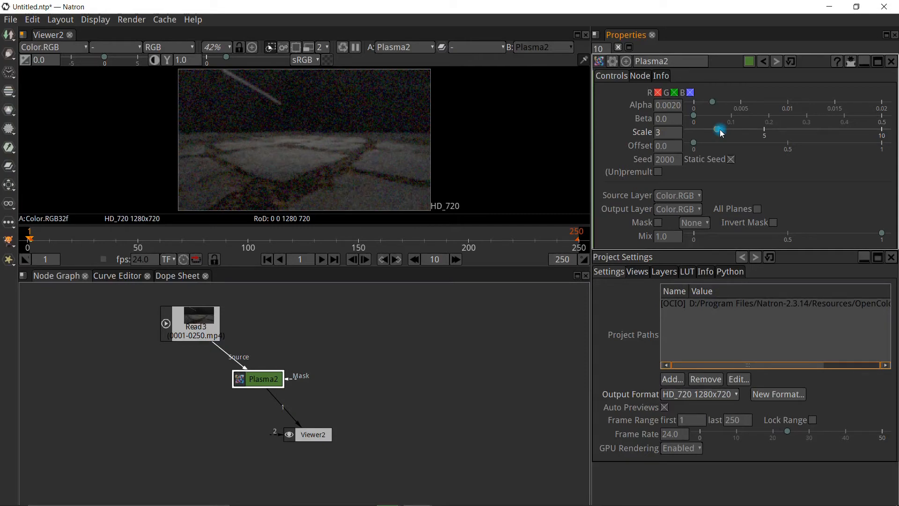
{"action": "left_click_drag", "start_coordinate": [711, 106], "coordinate": [744, 109]}
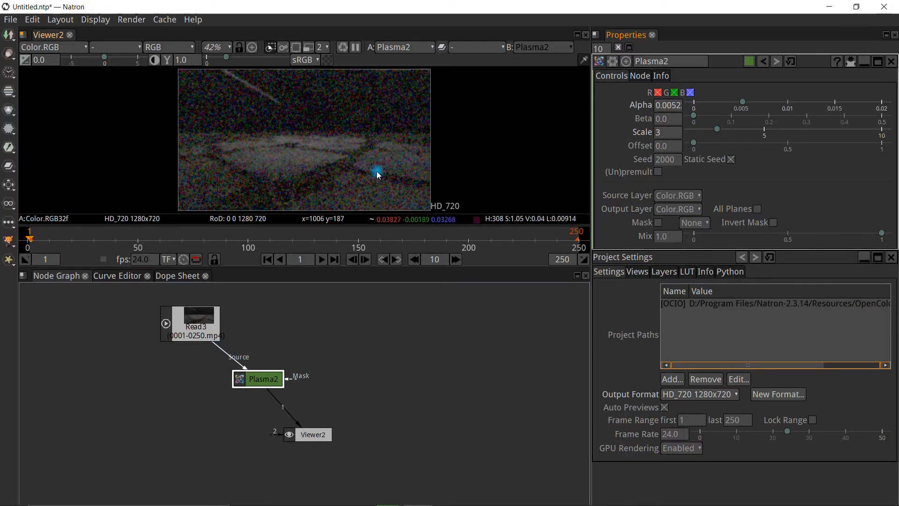
{"action": "left_click", "coordinate": [322, 261]}
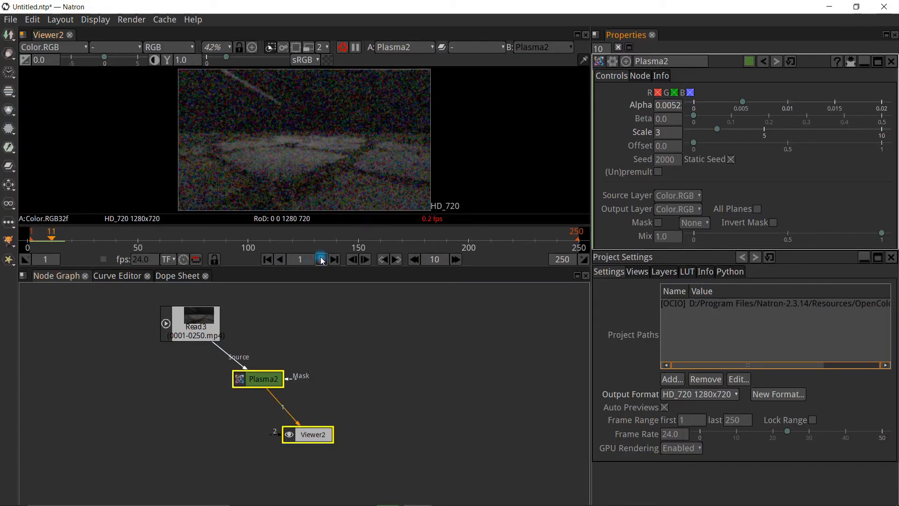
{"action": "left_click", "coordinate": [745, 126]}
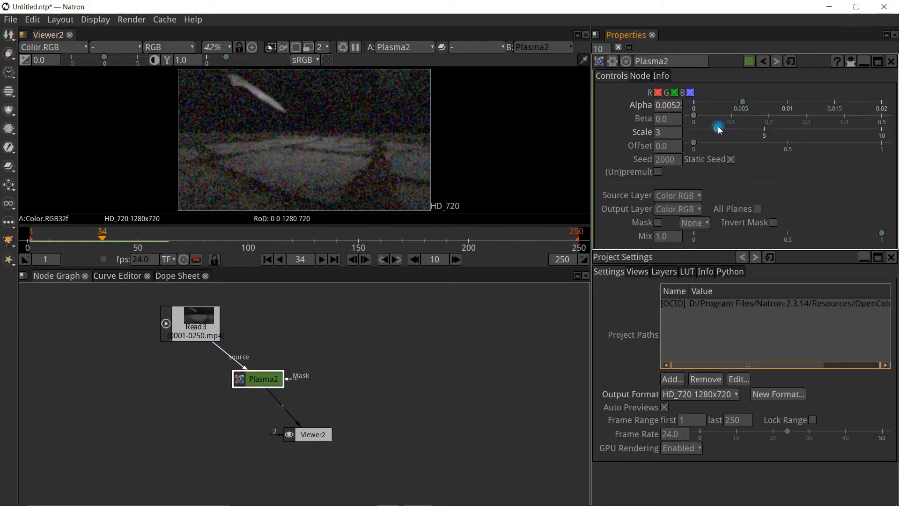
Reduce the Plasma2 Scale to 2 and play the clip to check the finer grain.
{"action": "left_click_drag", "start_coordinate": [715, 132], "coordinate": [701, 132]}
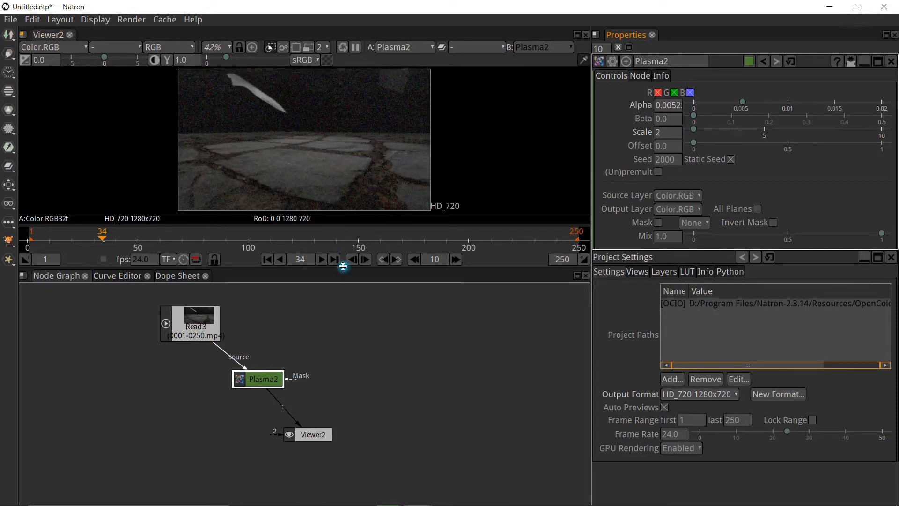
{"action": "left_click", "coordinate": [325, 260]}
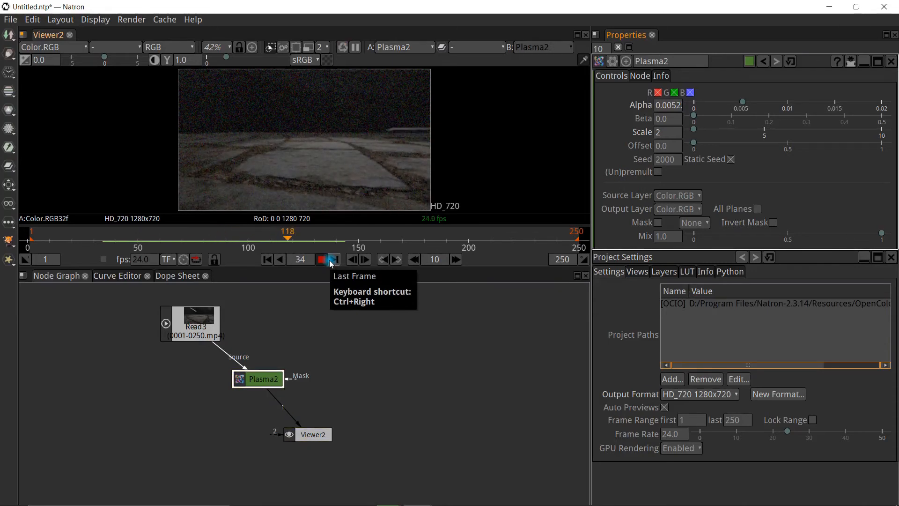
{"action": "left_click", "coordinate": [330, 260]}
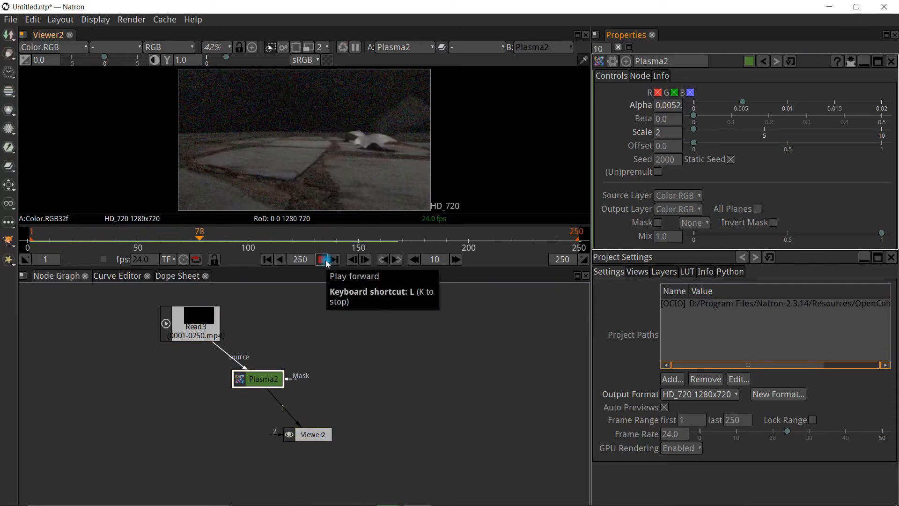
{"action": "left_click", "coordinate": [325, 260]}
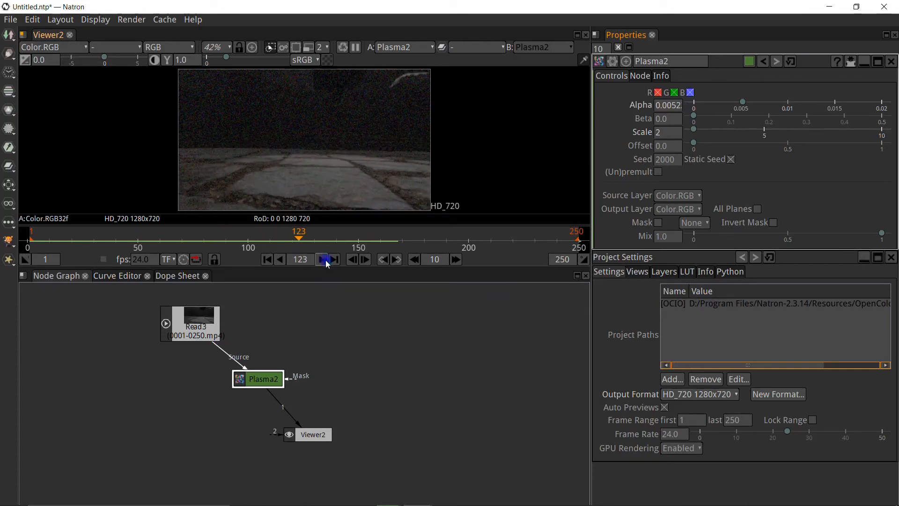
Lower the Plasma2 Alpha to about 0.0021 to soften the grain.
{"action": "left_click_drag", "start_coordinate": [726, 102], "coordinate": [707, 101]}
{"action": "left_click", "coordinate": [696, 103]}
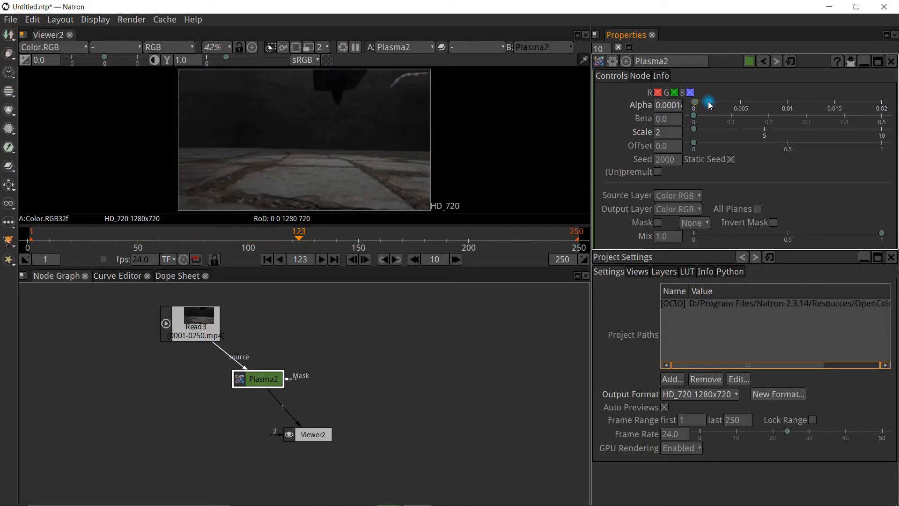
{"action": "left_click", "coordinate": [714, 101]}
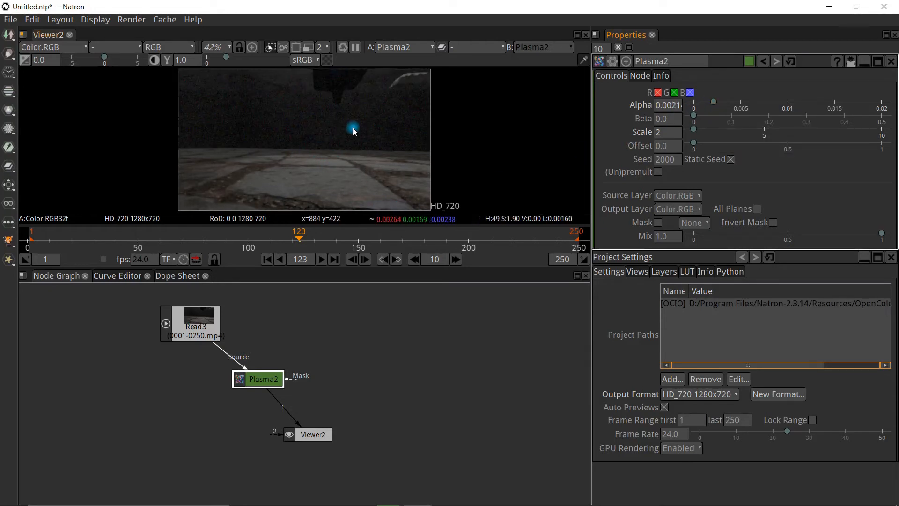
Play the clip from the first frame to check the softened grain, and return to the start.
{"action": "left_click", "coordinate": [268, 259]}
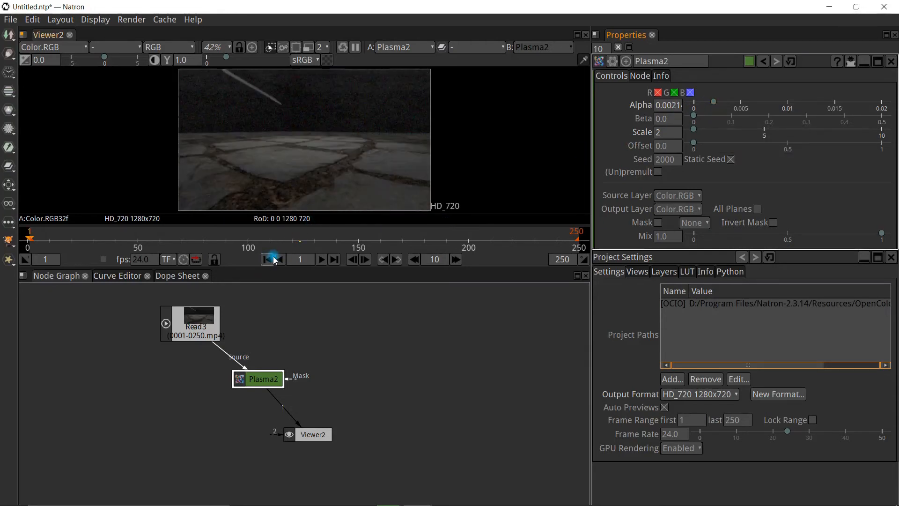
{"action": "left_click", "coordinate": [323, 260]}
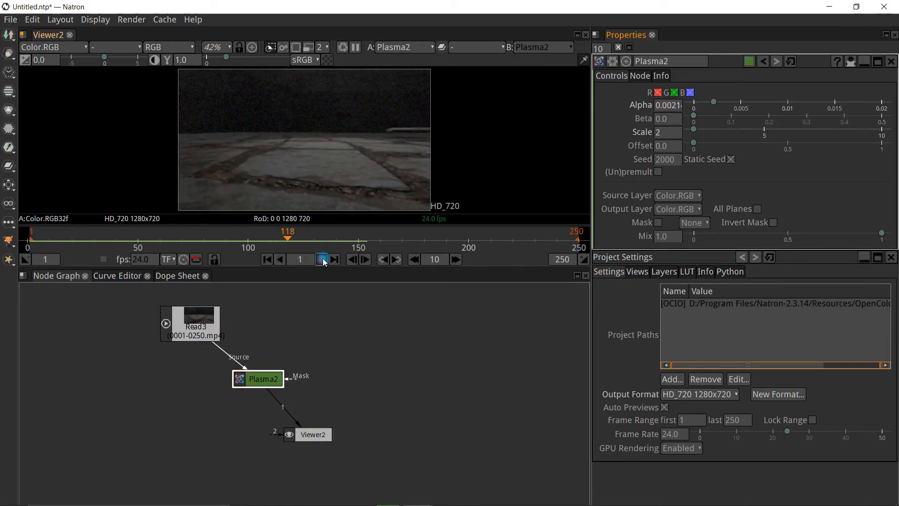
{"action": "left_click", "coordinate": [324, 260]}
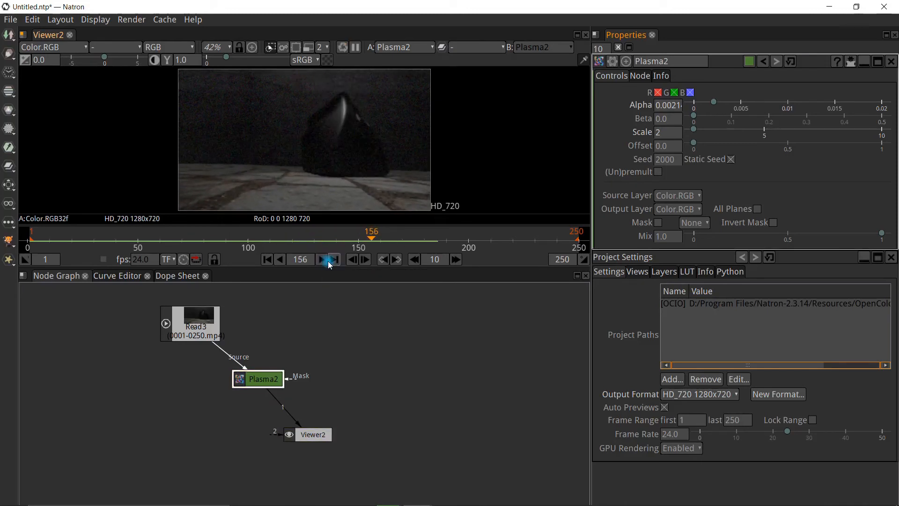
{"action": "left_click", "coordinate": [267, 259]}
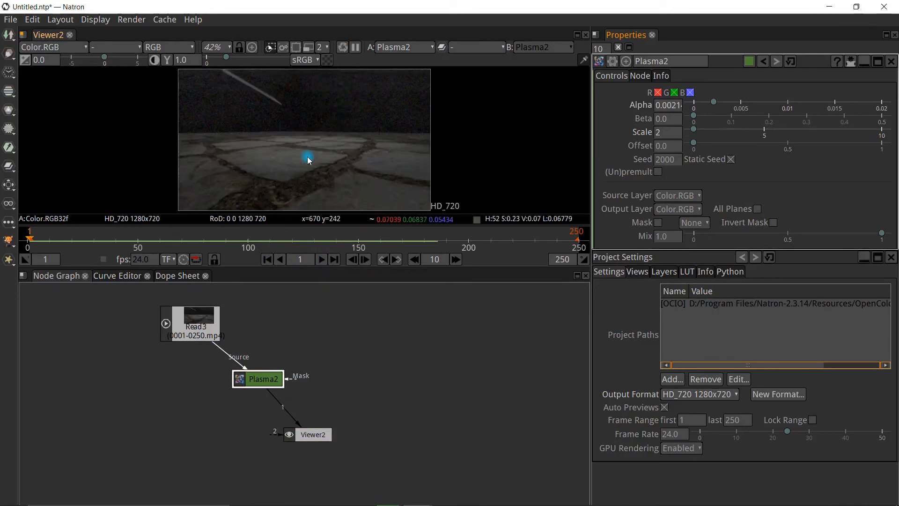
Try Plasma2 with Alpha about 0.0035 and Scale 3, and settle on Scale 2 and Alpha about 0.0022.
{"action": "scroll", "coordinate": [306, 152], "scroll_direction": "down", "scroll_amount": 2}
{"action": "scroll", "coordinate": [308, 154], "scroll_direction": "up", "scroll_amount": 2}
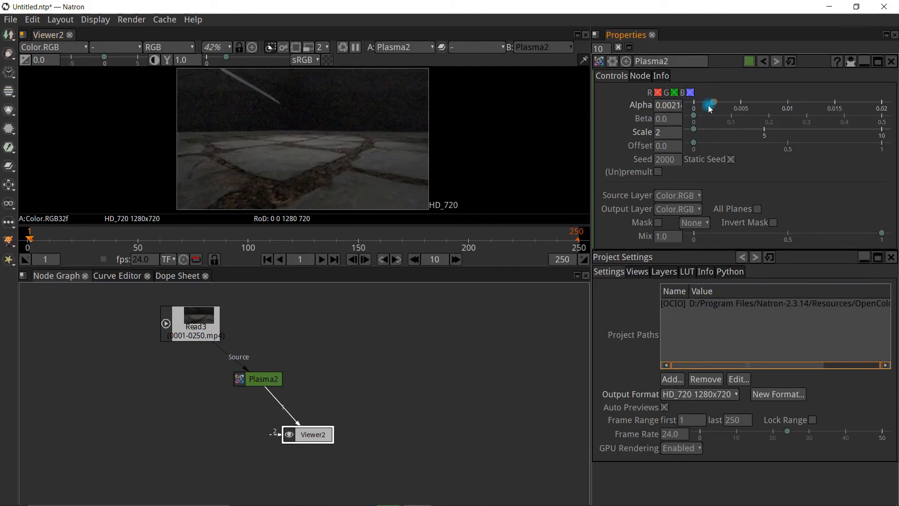
{"action": "left_click_drag", "start_coordinate": [712, 104], "coordinate": [728, 103]}
{"action": "left_click_drag", "start_coordinate": [698, 131], "coordinate": [712, 132]}
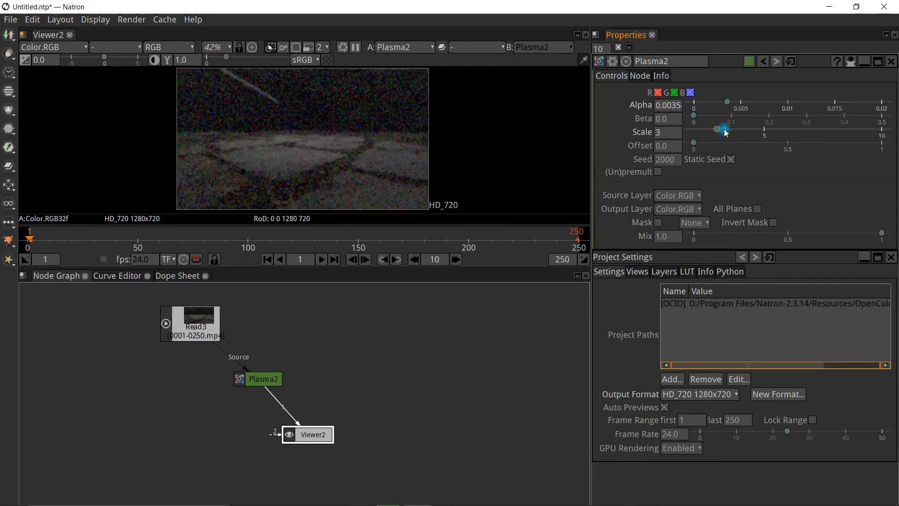
{"action": "left_click_drag", "start_coordinate": [713, 134], "coordinate": [704, 133]}
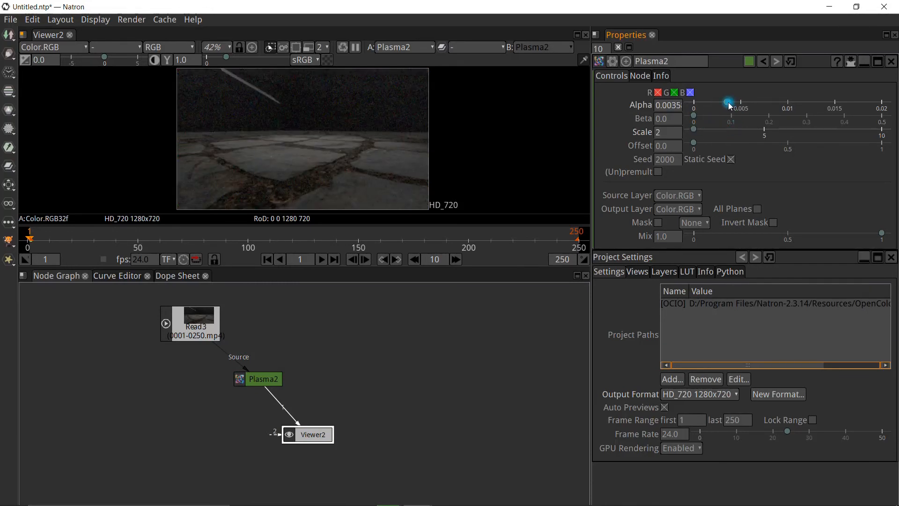
{"action": "left_click_drag", "start_coordinate": [727, 104], "coordinate": [715, 103]}
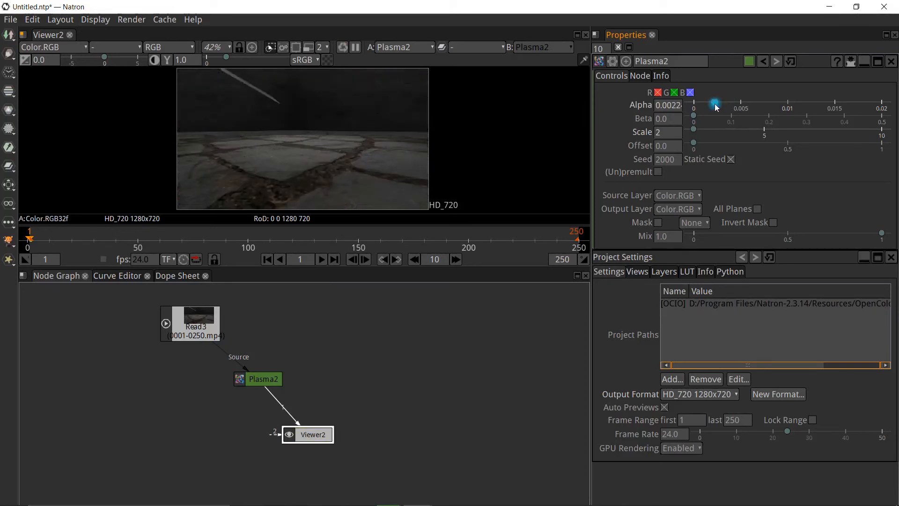